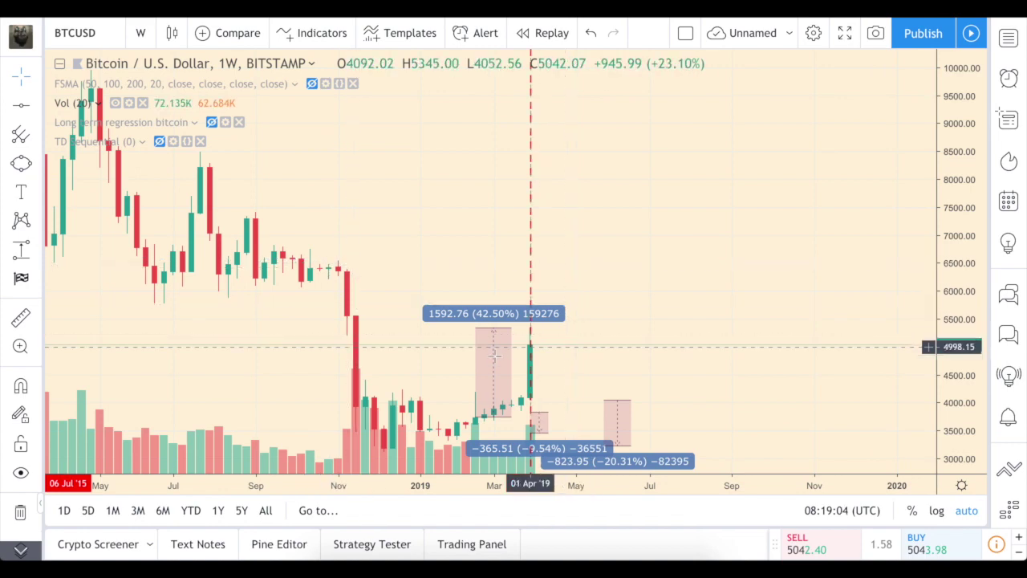
- Zoom in on the weekly BTCUSD candles from late 2018 through April 2019
scroll(481, 329, "up", 3)
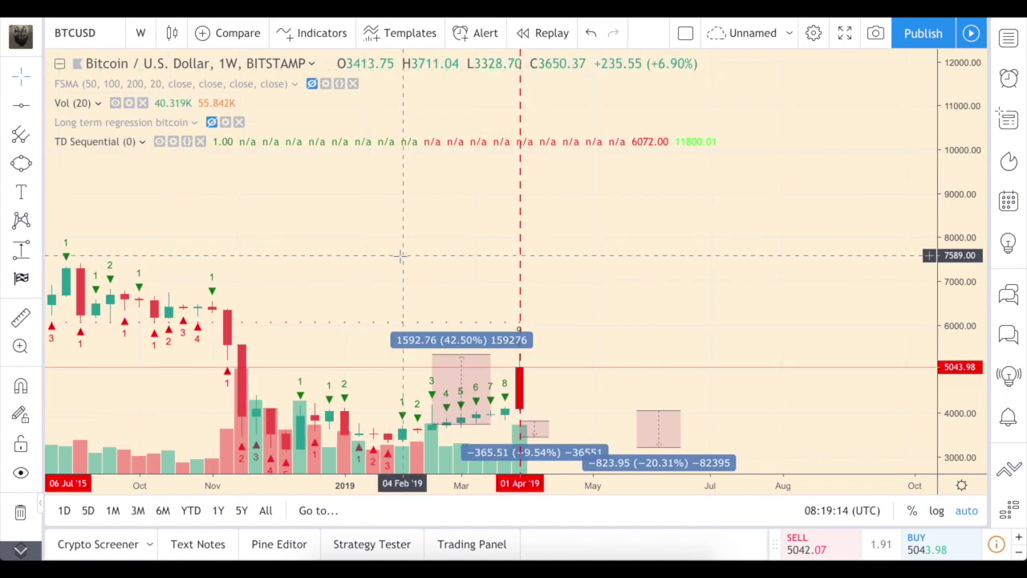
scroll(533, 339, "up", 2)
- Pan the recent candles rightward and bring up the chart interval list
left_click_drag(533, 338, 641, 339)
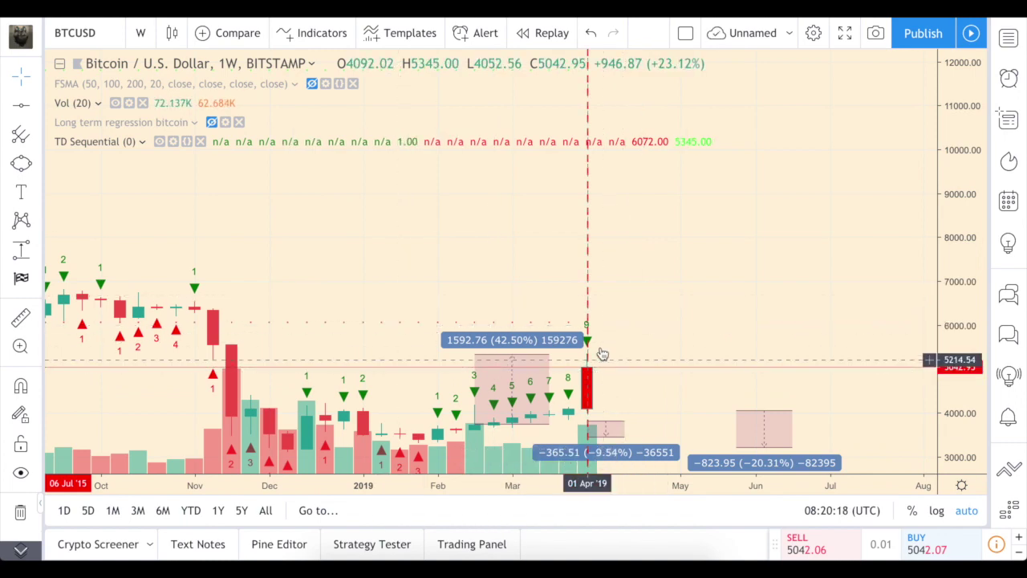
left_click(140, 33)
- Keep the chart on the 1-week interval and bring up the price-scale options
left_click(181, 343)
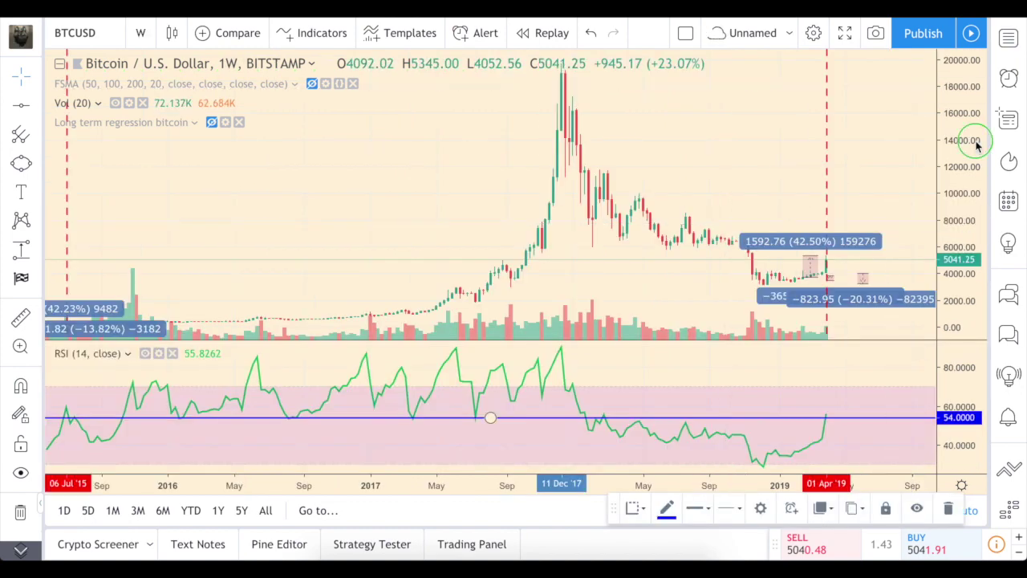
right_click(977, 145)
- Switch the price axis to logarithmic, zoom out to 2012, and keep the RSI line at 54
left_click(888, 393)
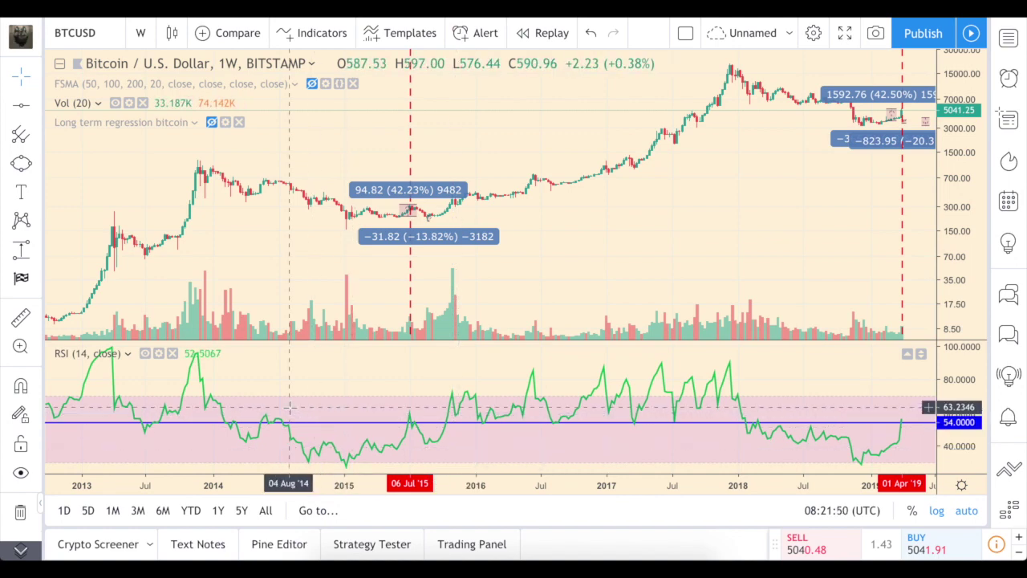
scroll(266, 401, "down", 3)
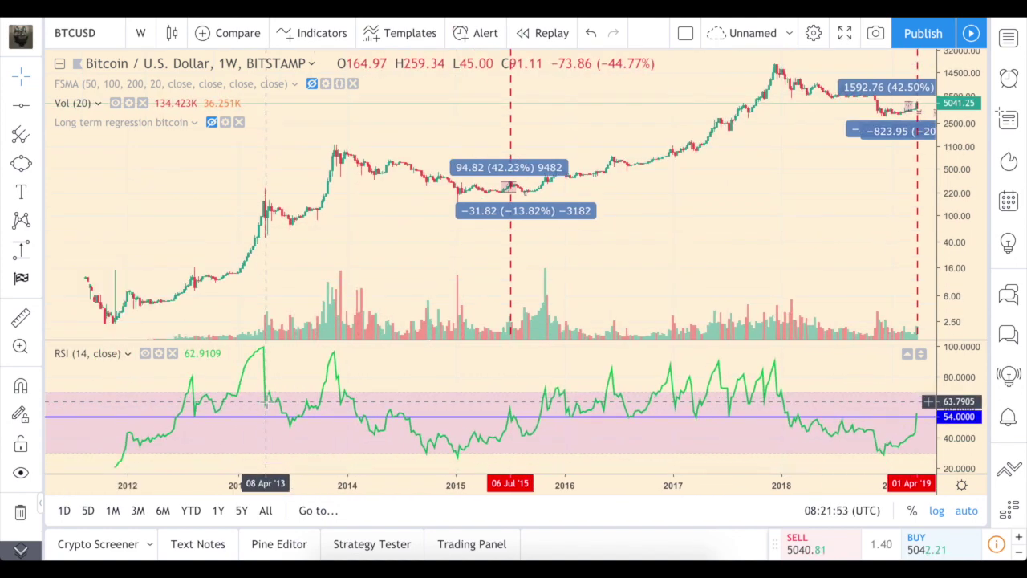
scroll(238, 403, "down", 1)
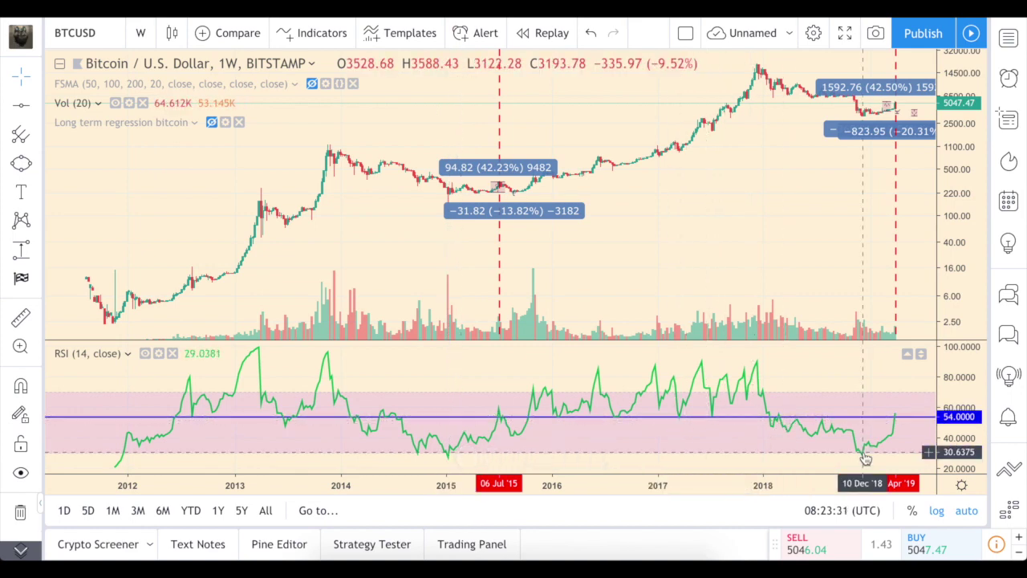
left_click_drag(884, 422, 509, 414)
key("Escape")
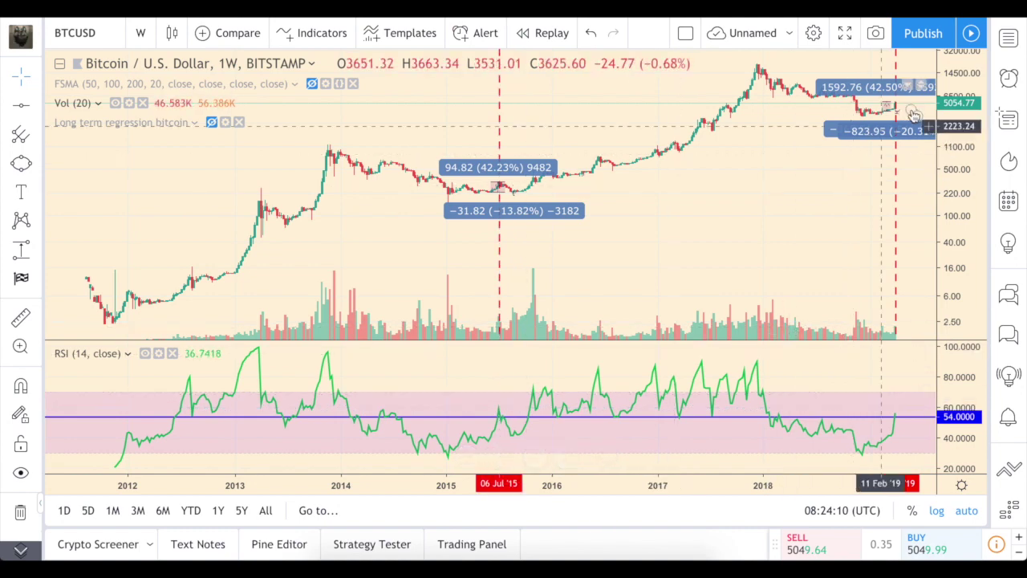
- Remove the RSI pane and pick Bollinger Bands (20, close, 2) from the indicators list
left_click(172, 354)
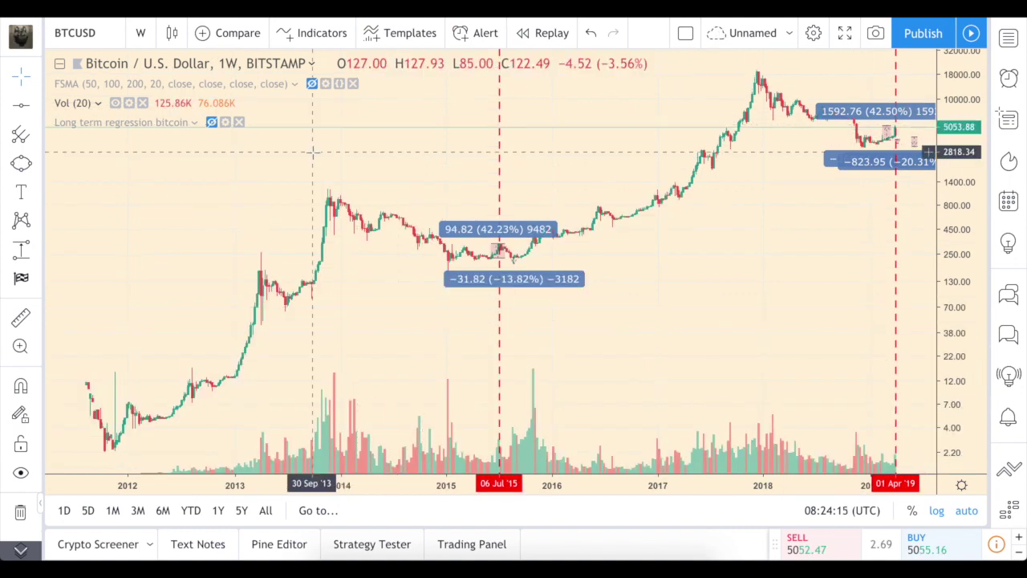
left_click(321, 33)
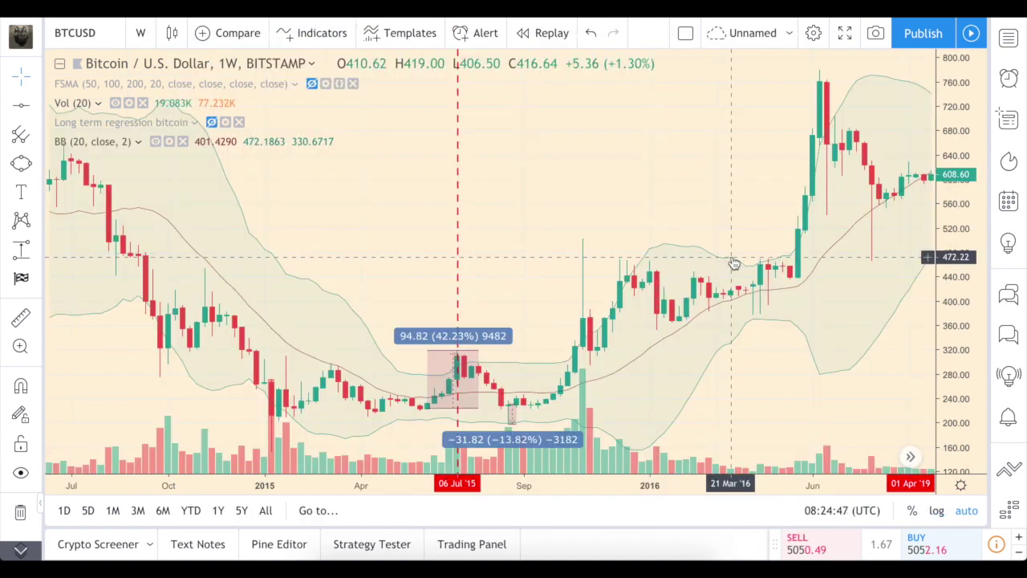
scroll(733, 264, "up", 4)
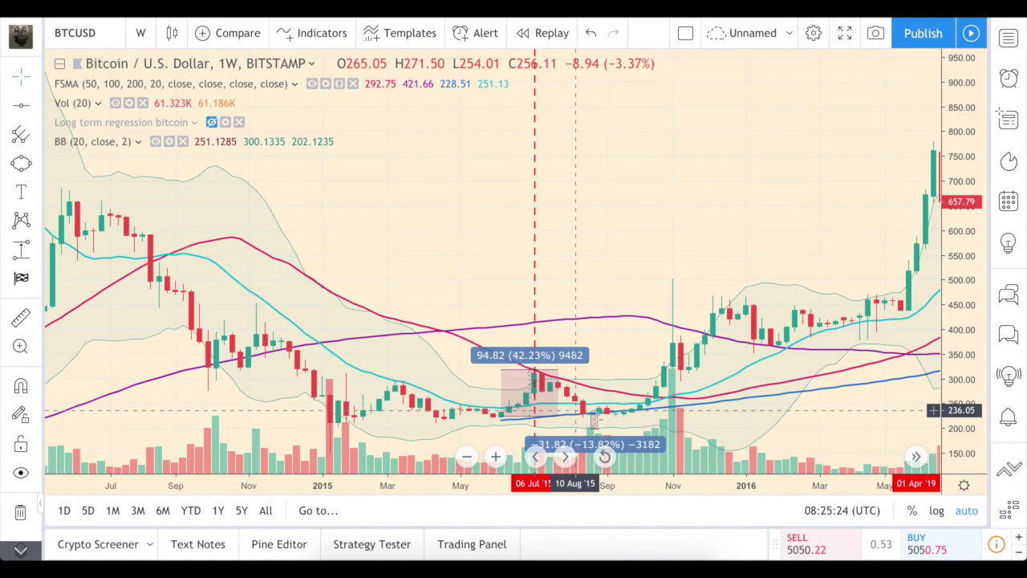
- Pan forward to the late-2018–April 2019 candles and unhide the Long term regression bitcoin indicator
scroll(623, 410, "right", 5)
left_click(801, 175)
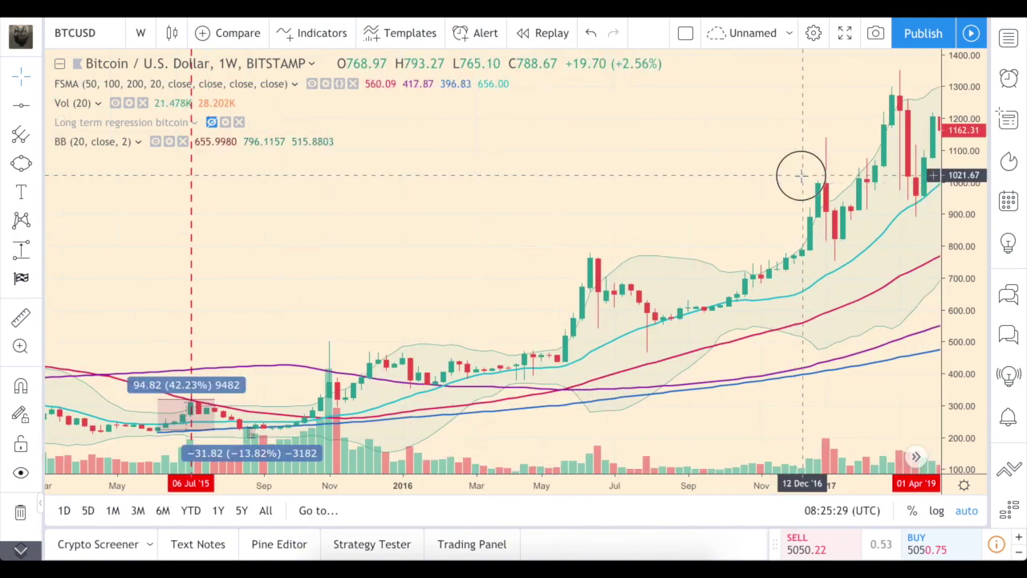
left_click_drag(801, 175, 440, 176)
left_click_drag(585, 198, 218, 193)
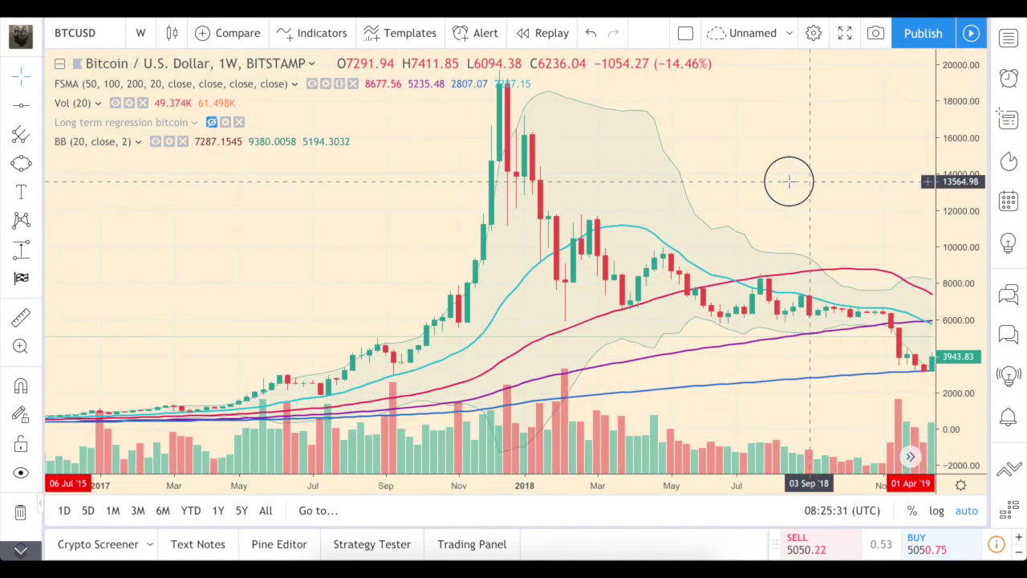
left_click_drag(788, 181, 419, 181)
scroll(658, 213, "right", 3)
scroll(658, 215, "right", 2)
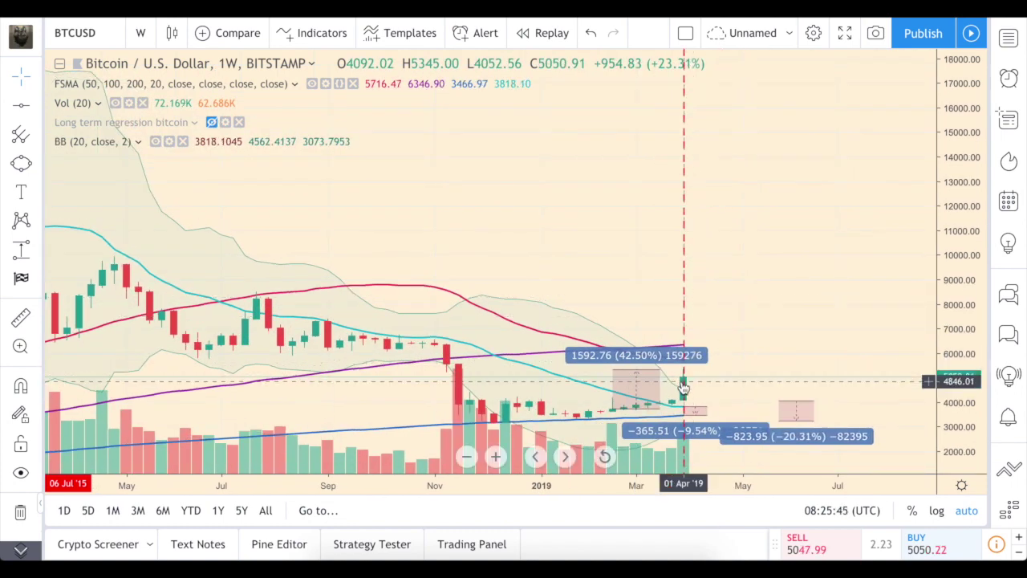
scroll(685, 380, "up", 2)
left_click(213, 123)
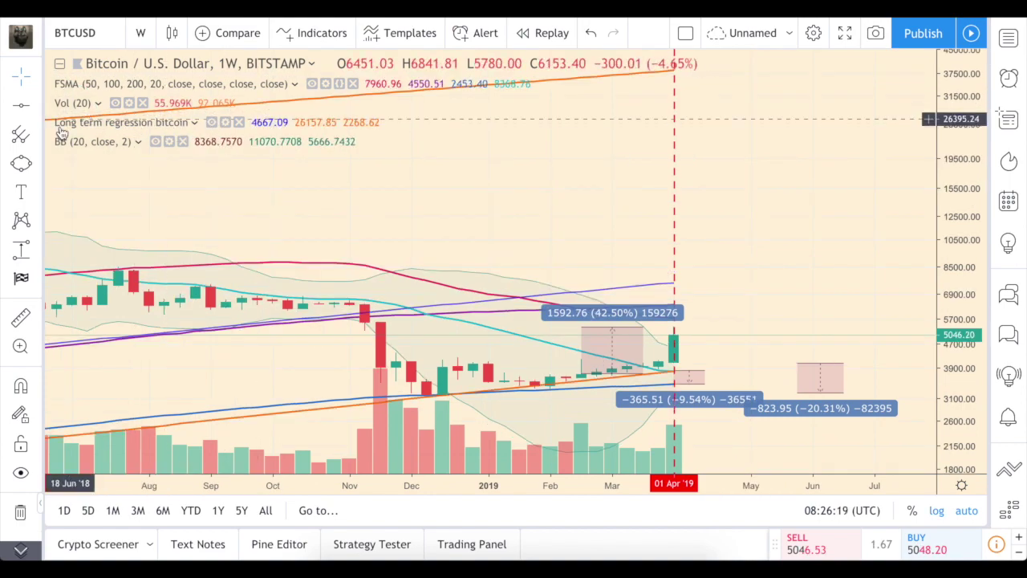
- Pan and zoom around the mid-2015 range box so its −50.39 (−20.25%) decline shows
scroll(461, 193, "down", 3)
scroll(462, 193, "down", 6)
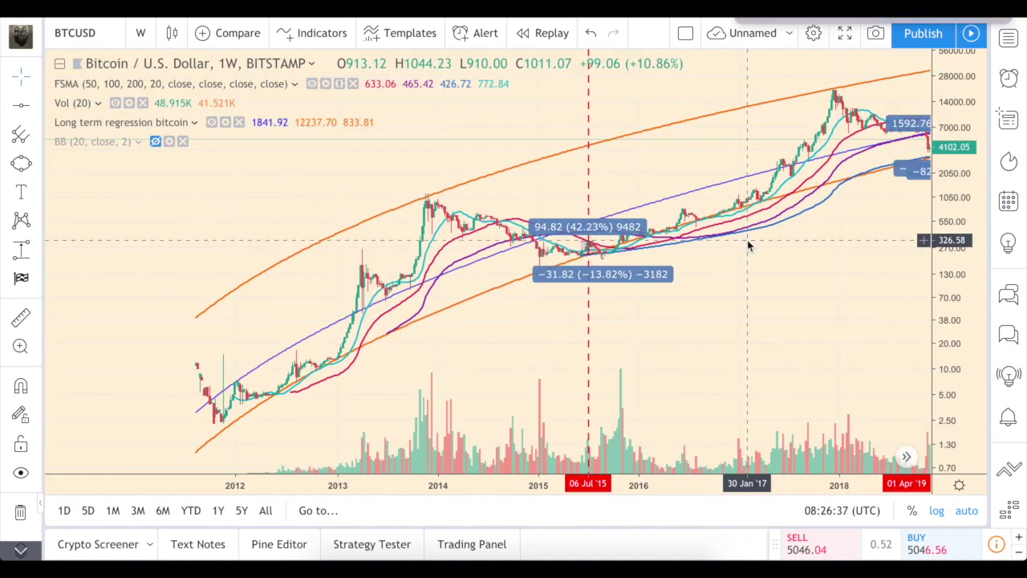
left_click_drag(746, 239, 301, 268)
scroll(301, 267, "up", 5)
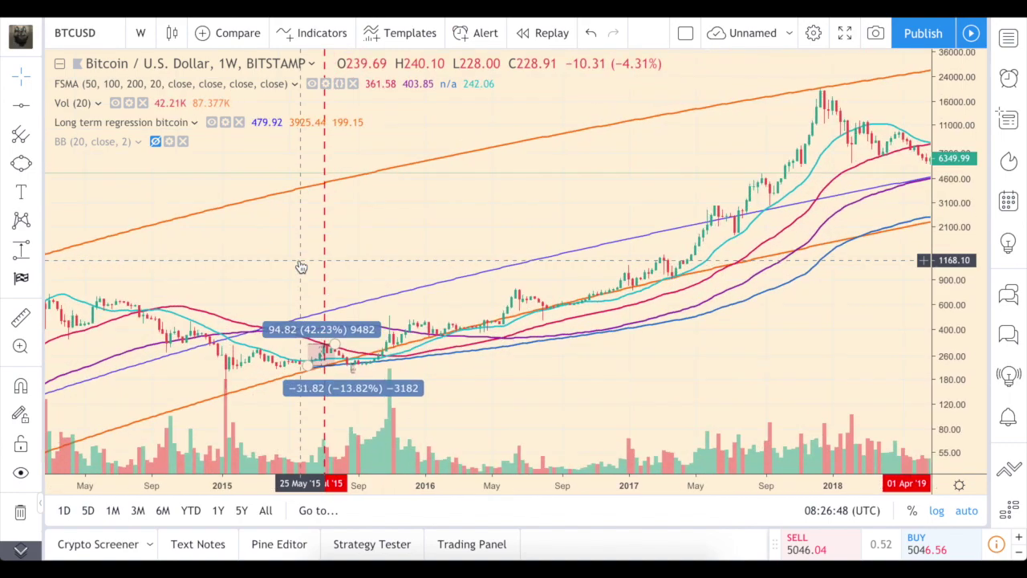
scroll(301, 267, "up", 5)
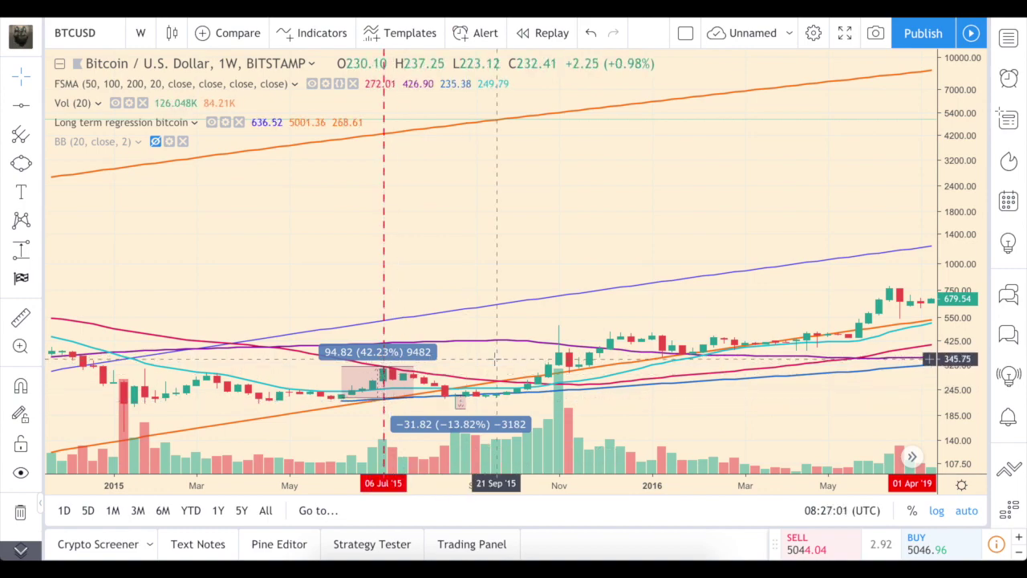
scroll(642, 337, "right", 20)
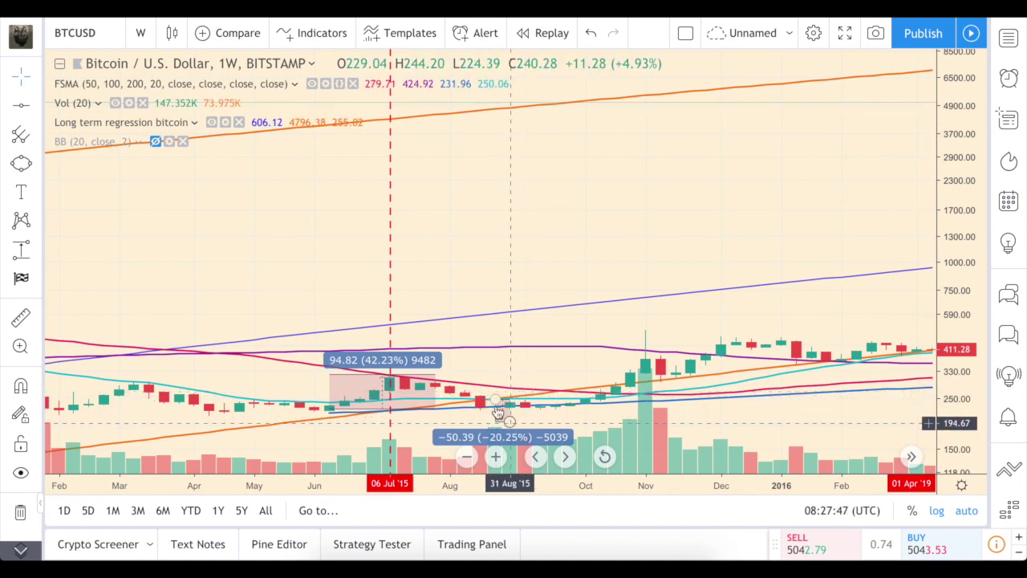
scroll(542, 414, "down", 1)
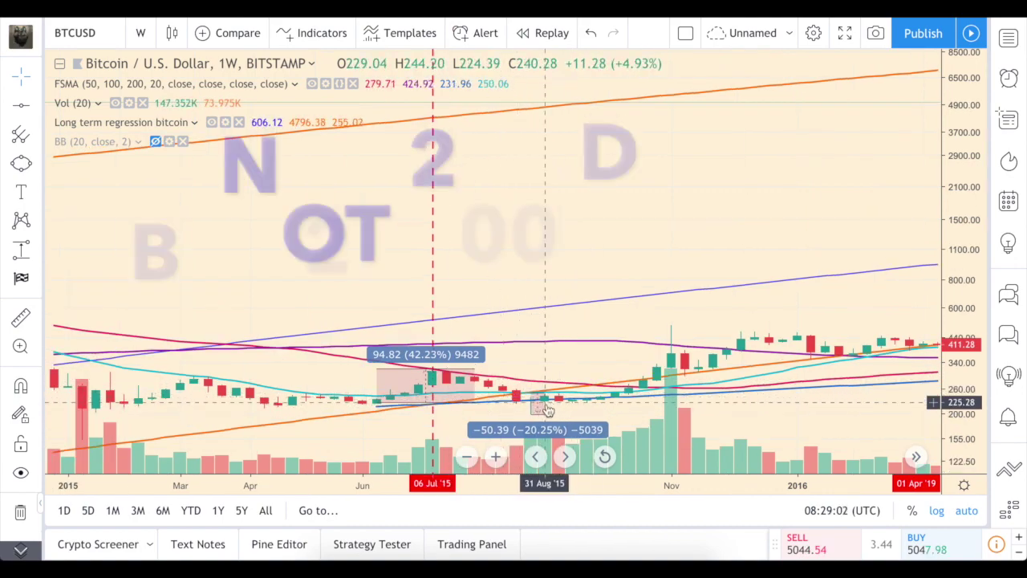
- Scroll forward in time until the April 2019 weekly candles are back on screen
scroll(706, 301, "right", 10)
scroll(706, 300, "right", 15)
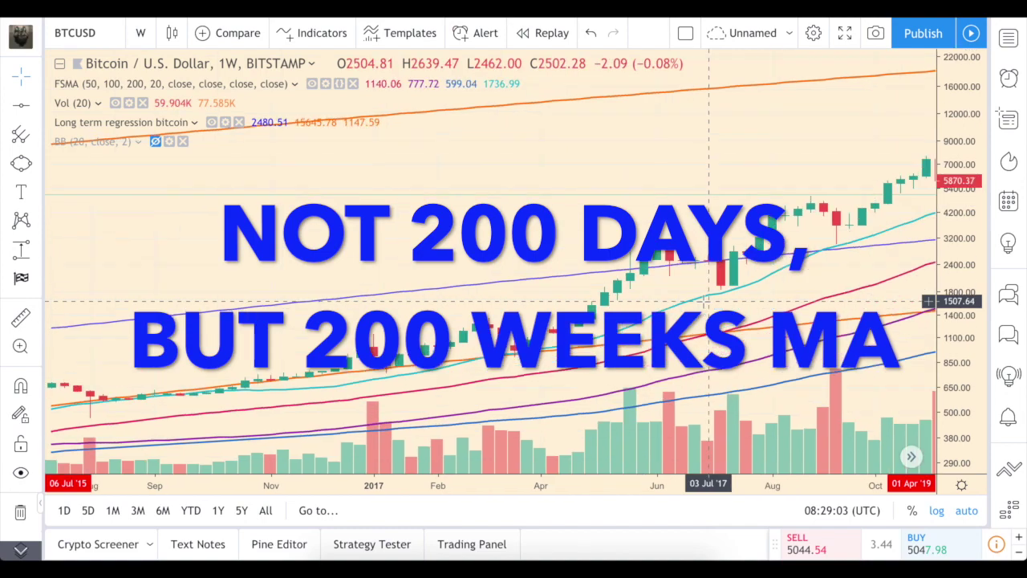
scroll(703, 301, "right", 10)
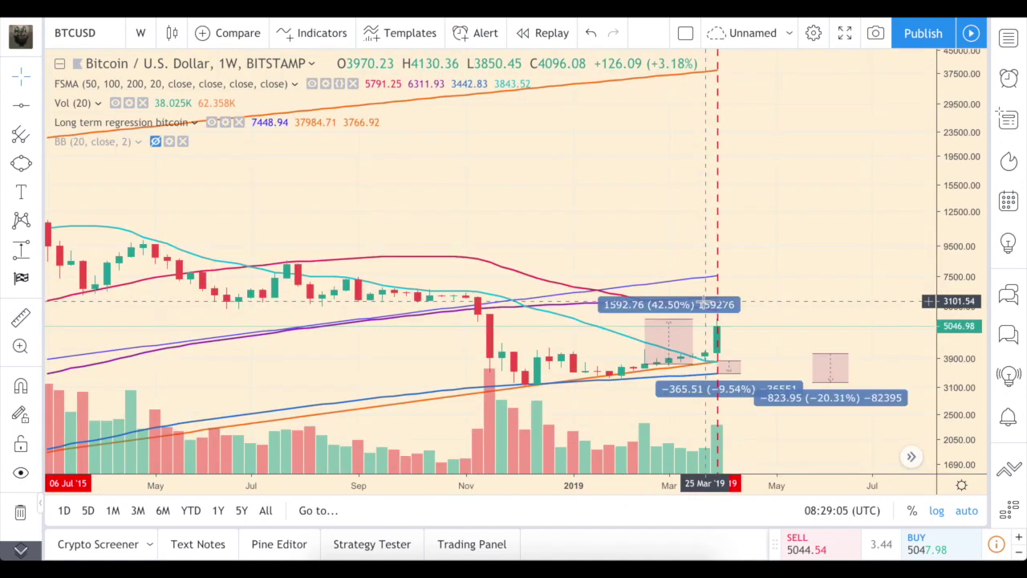
scroll(382, 418, "left", 5)
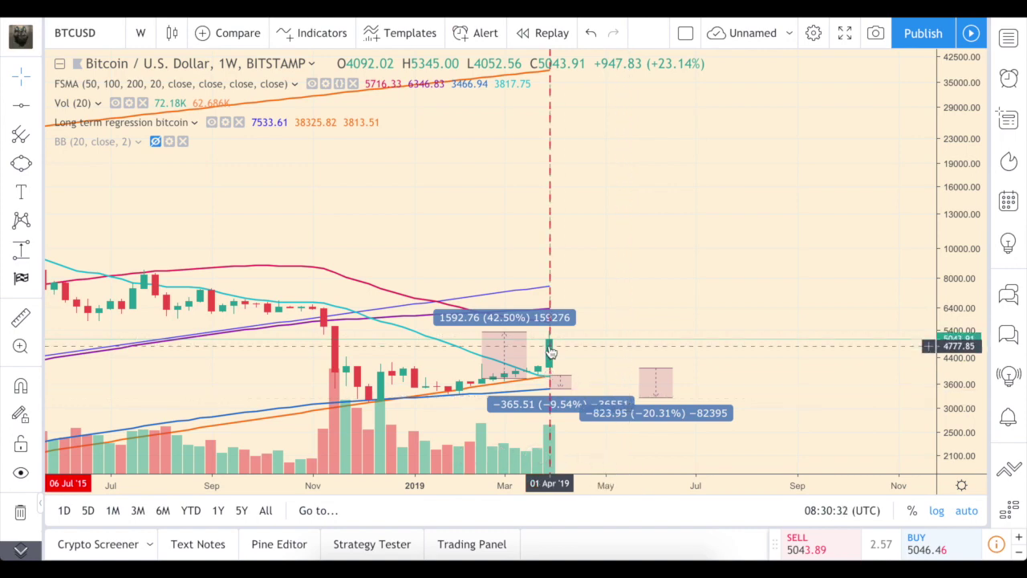
- Draw a Short Position box right of the April 2019 candle, reshaped to −1916.67 (−35.75%)
left_click_drag(571, 333, 616, 389)
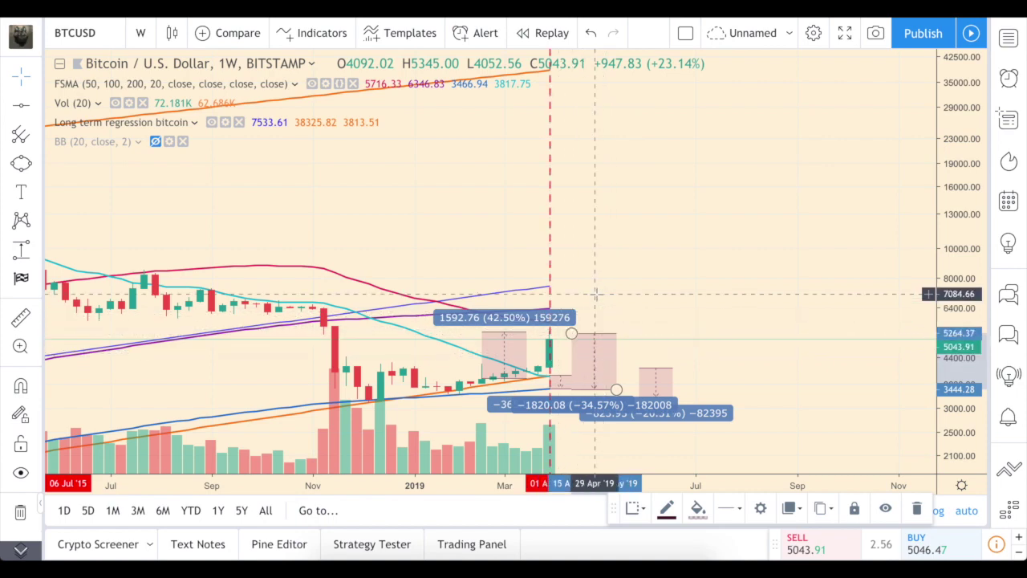
mouse_move(593, 346)
left_mouse_down()
mouse_move(573, 328)
mouse_move(583, 330)
left_mouse_up()
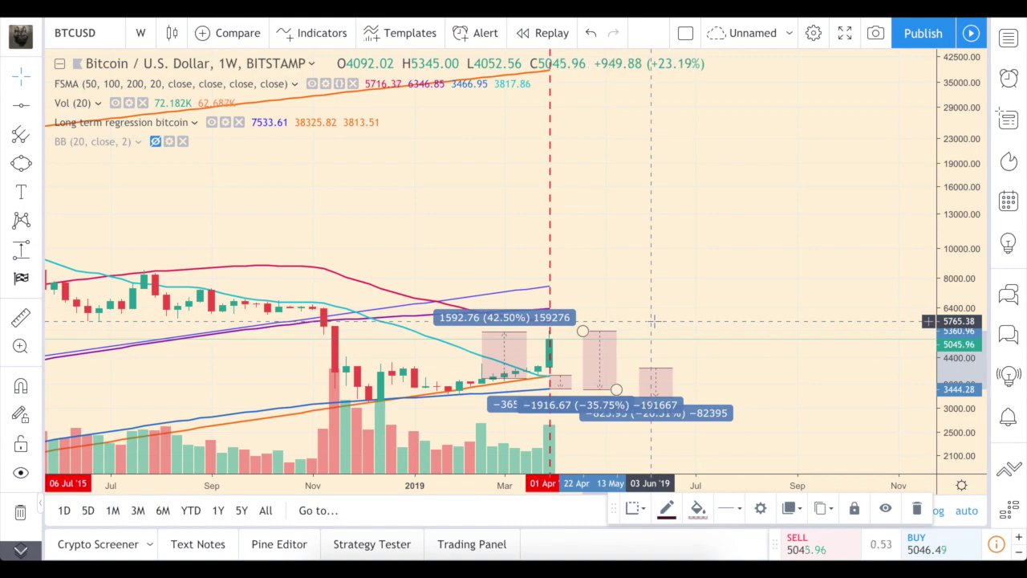
- Zoom out to compare the new 2019 box with the 2014–2019 regression channel
scroll(654, 321, "down", 10)
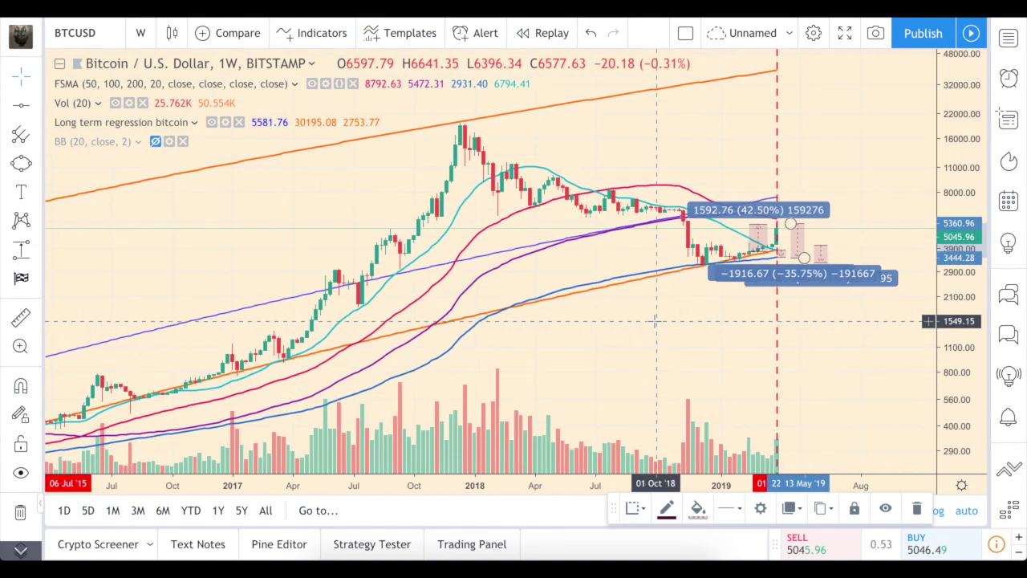
scroll(655, 321, "down", 8)
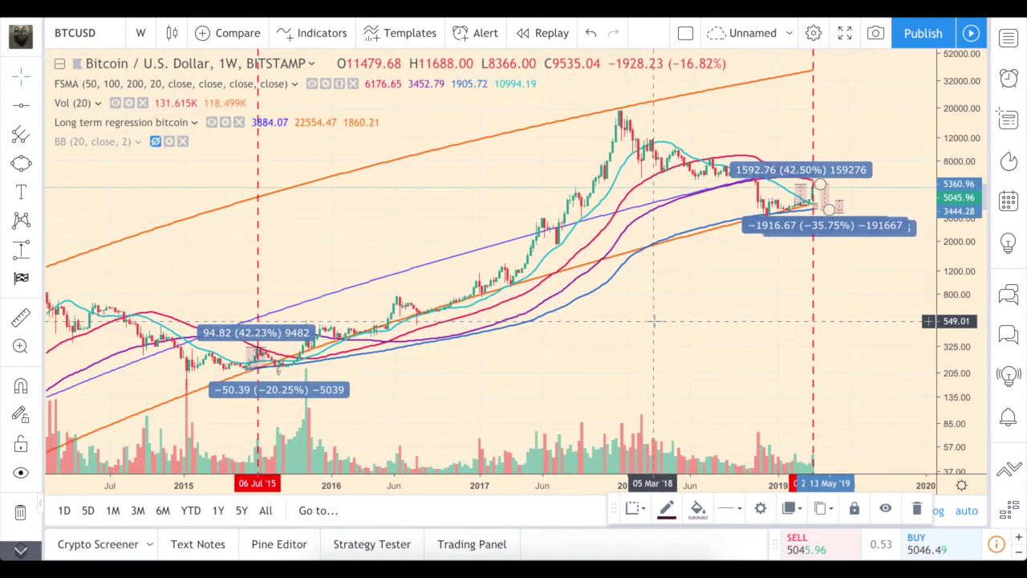
scroll(654, 321, "up", 3)
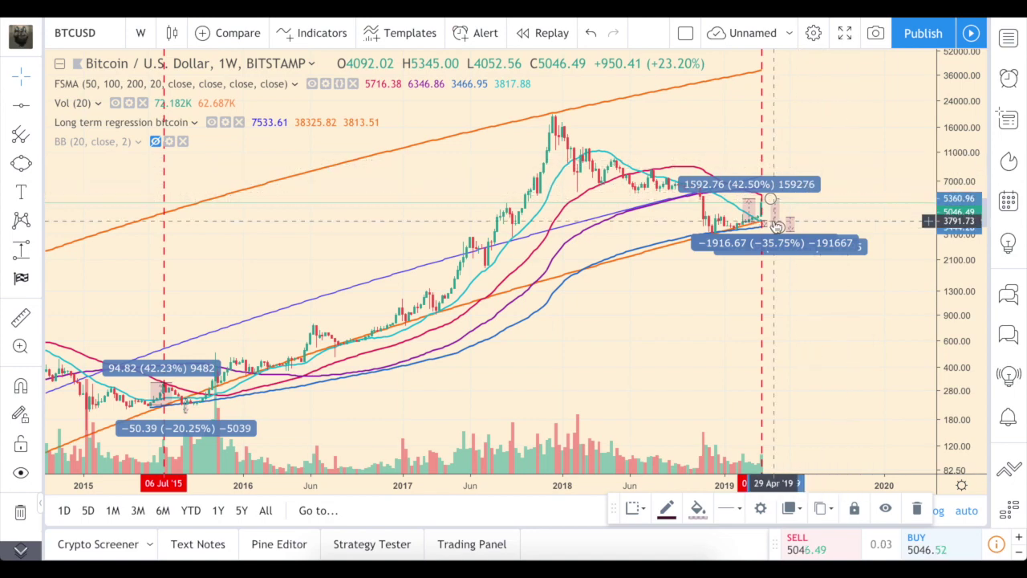
scroll(789, 221, "left", 3)
scroll(776, 227, "down", 2)
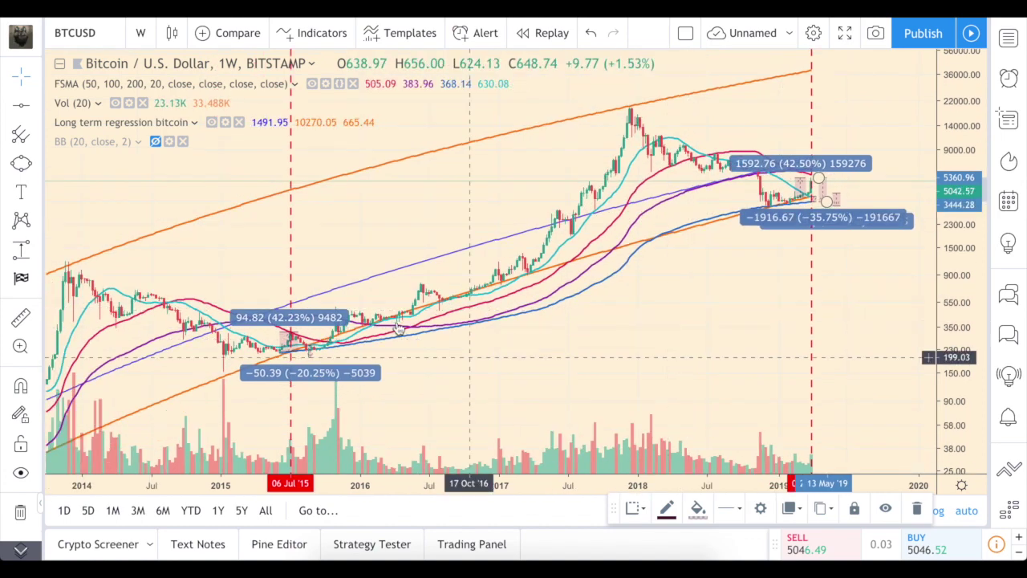